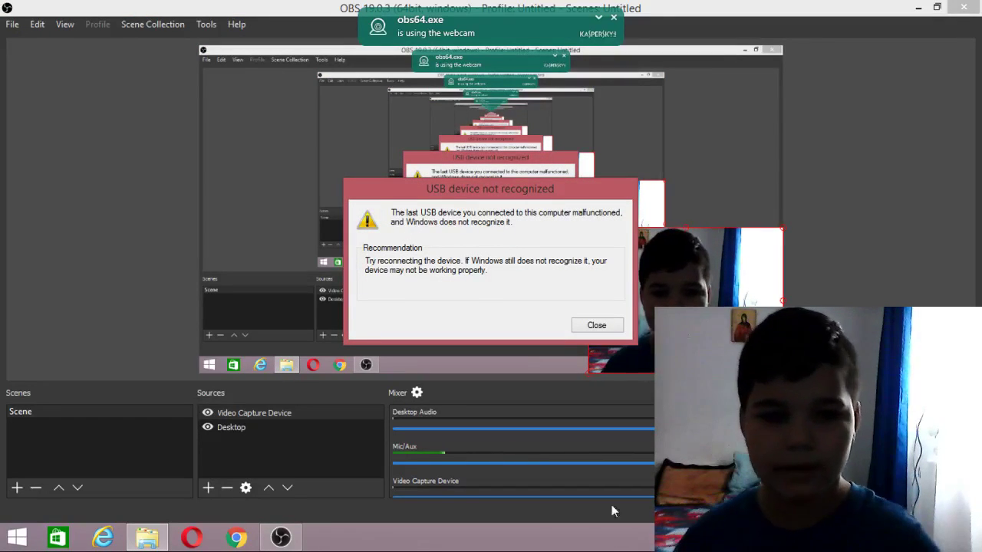
Dismiss the USB device error message and open Device Manager by searching for "device man"
click(596, 326)
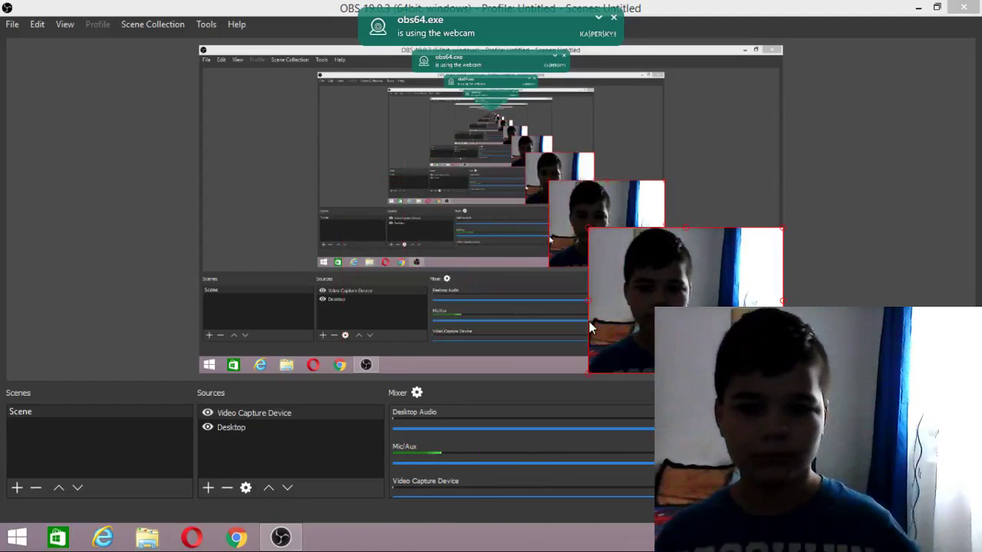
click(918, 8)
click(23, 542)
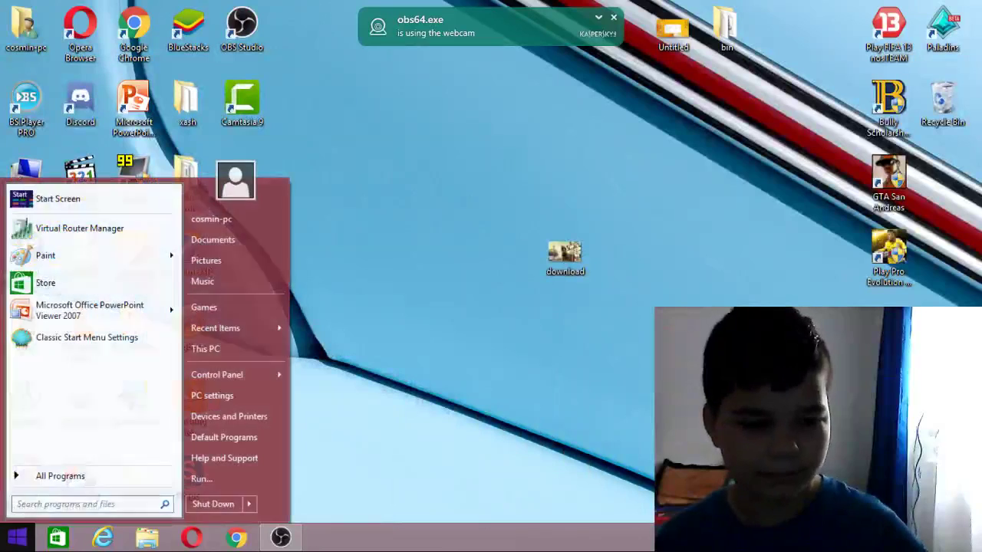
text(device man)
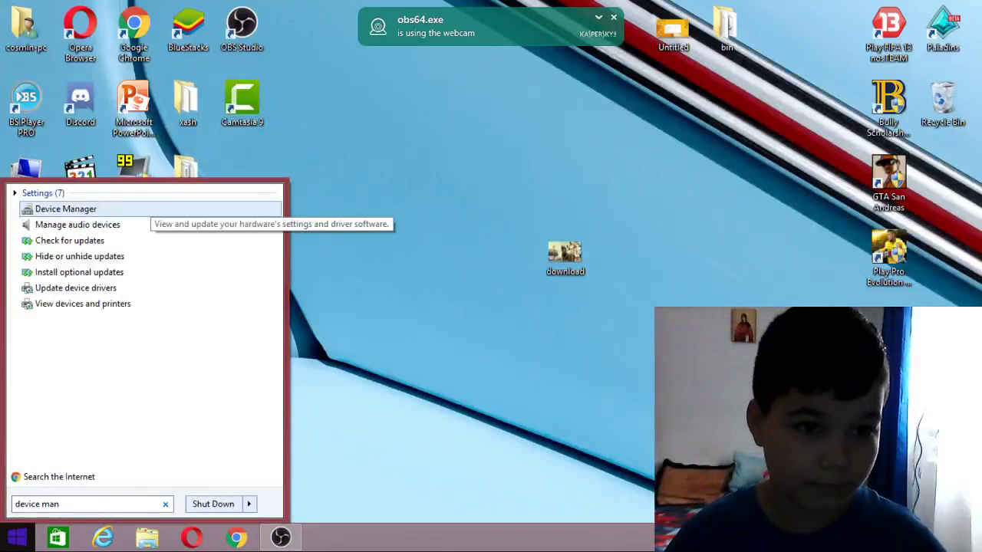
key(Return)
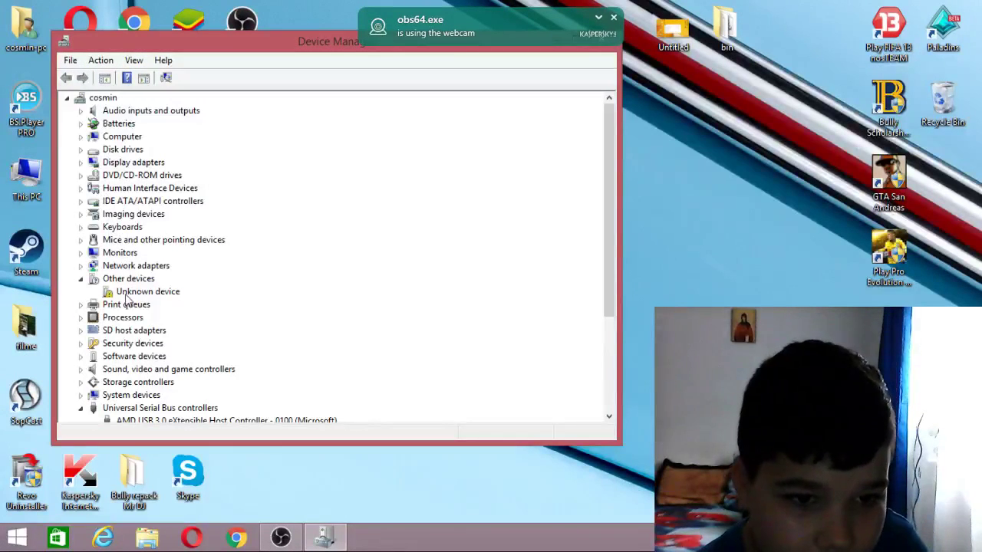
Reinstall the driver of Unknown USB Device (Device Descriptor Request Failed), picking the listed compatible model from the drivers on the computer
click(123, 295)
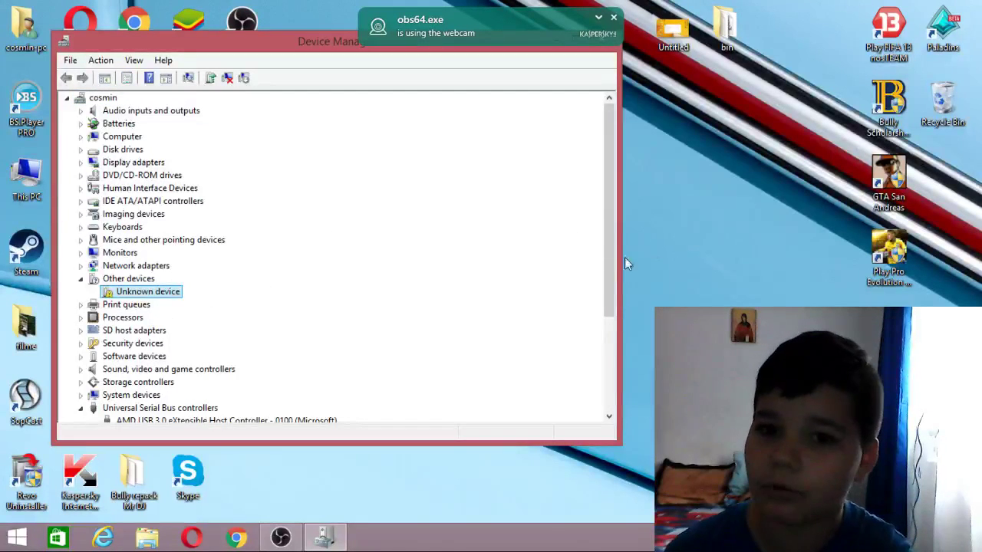
drag(610, 282, 610, 375)
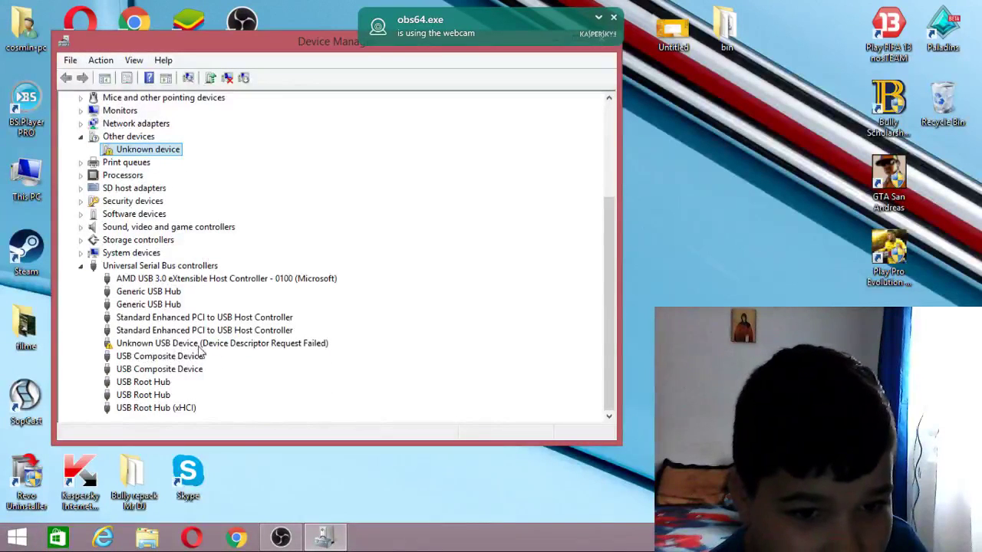
click(278, 345)
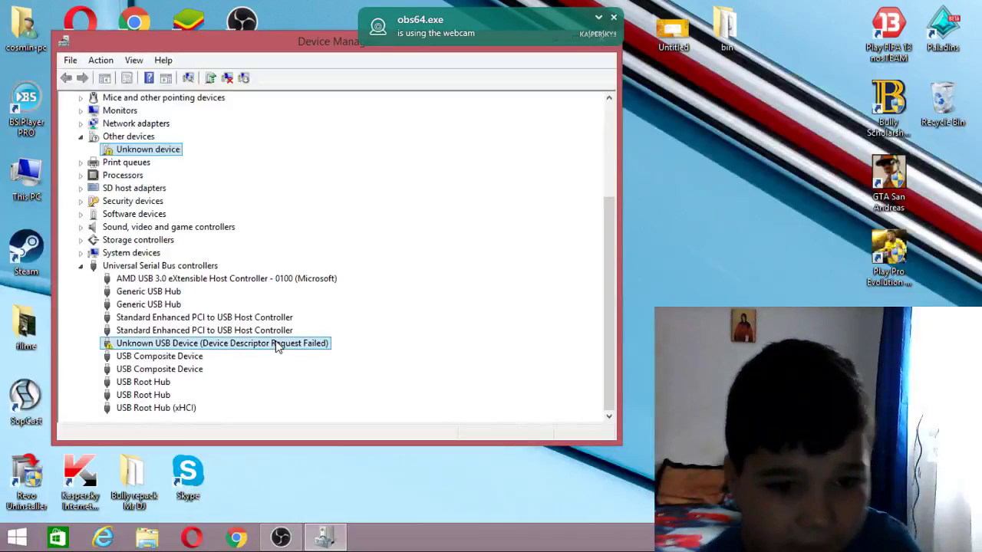
right_click(279, 346)
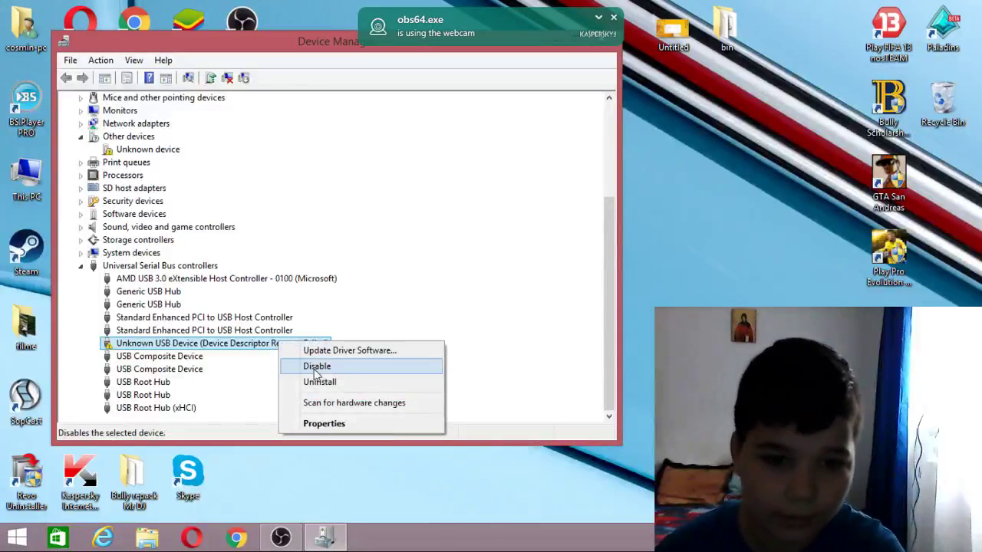
click(314, 351)
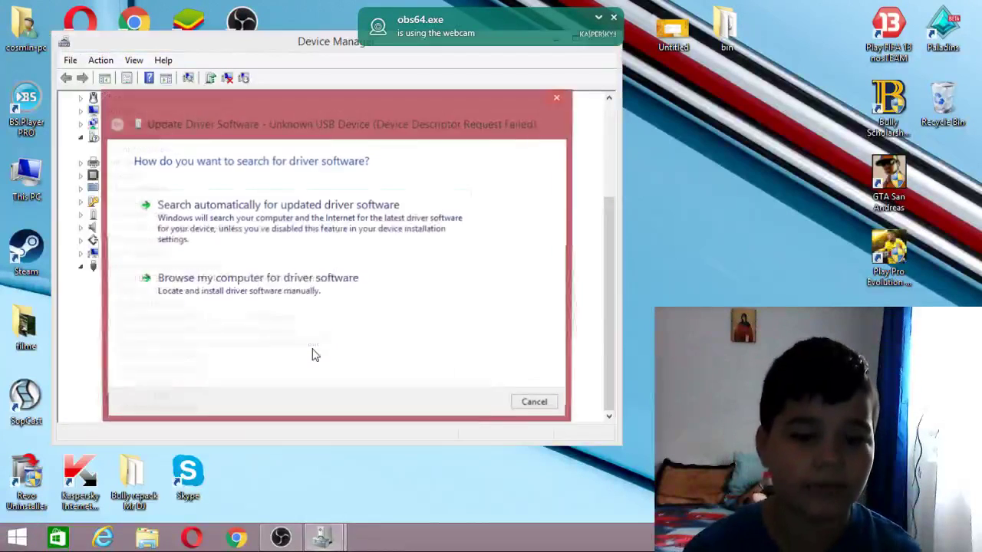
click(296, 286)
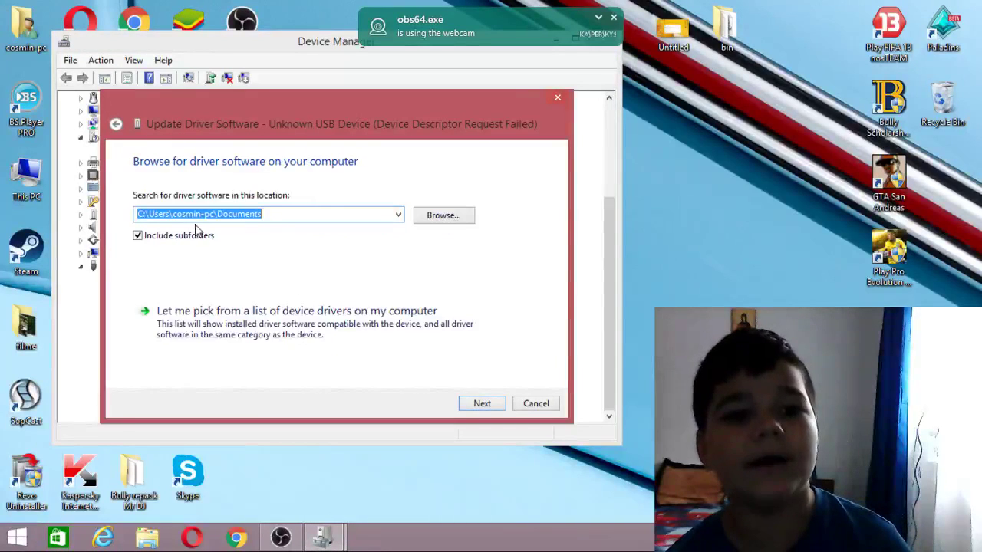
click(163, 330)
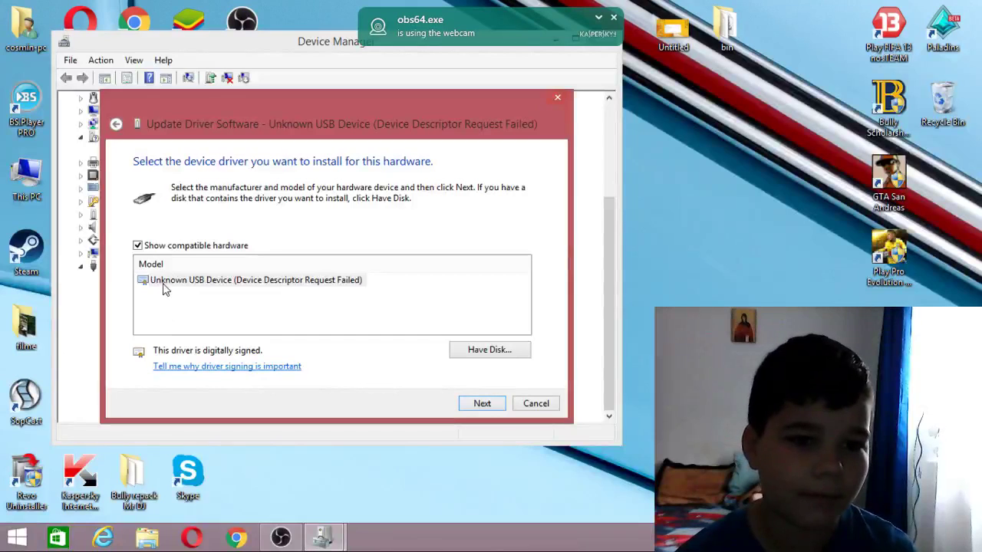
click(164, 285)
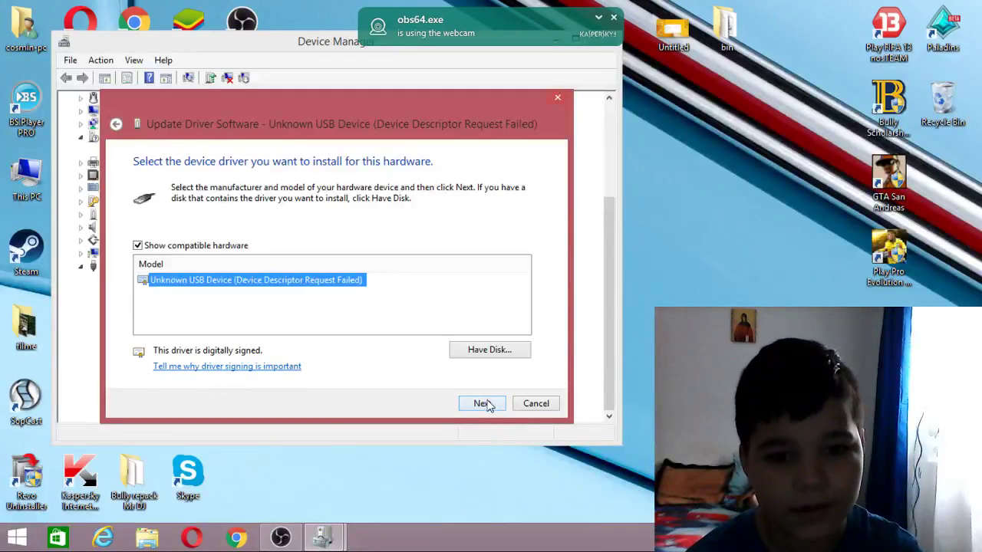
click(483, 403)
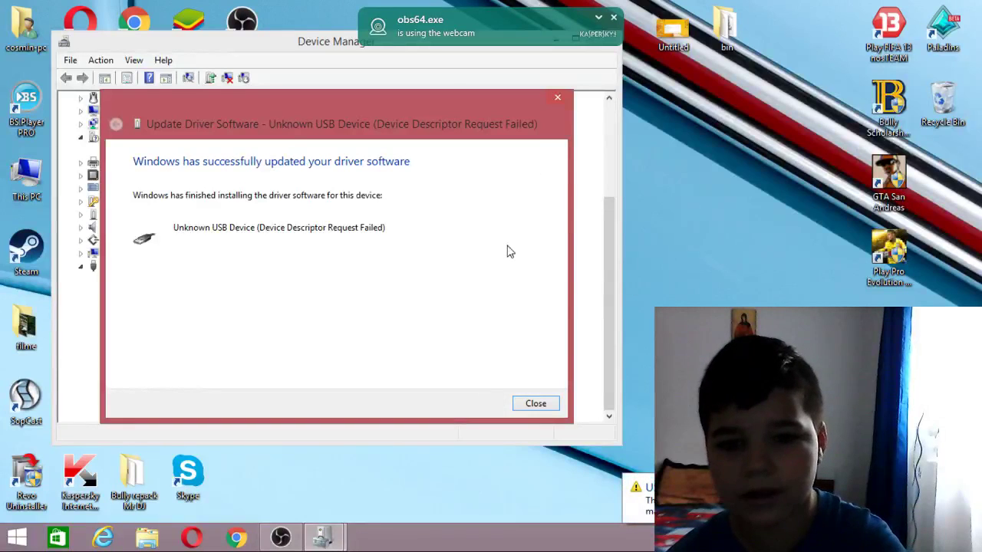
click(534, 404)
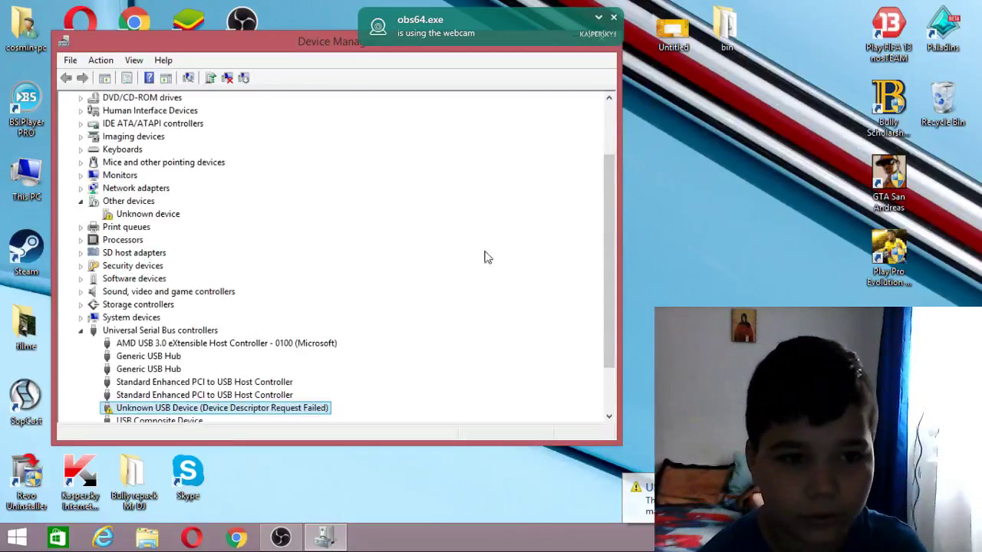
click(154, 218)
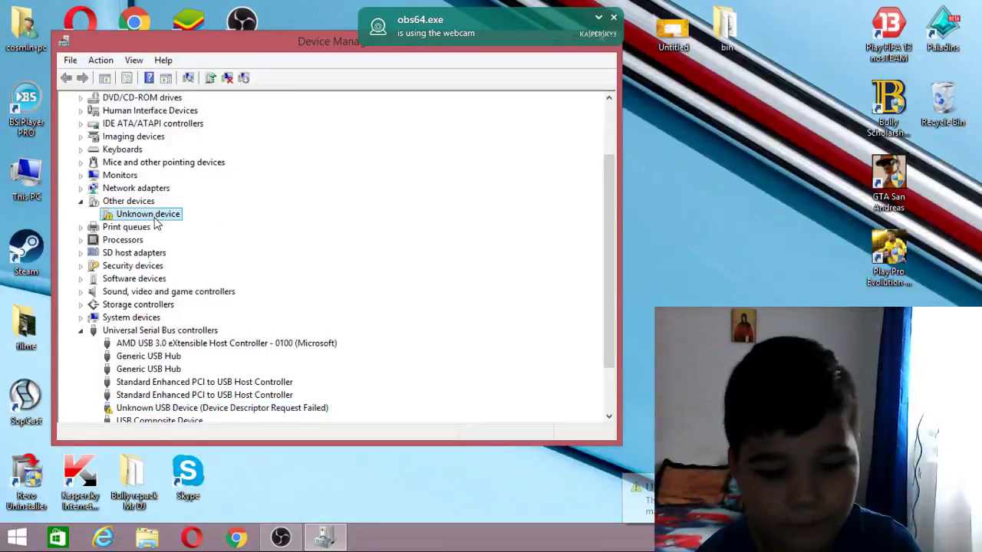
right_click(155, 223)
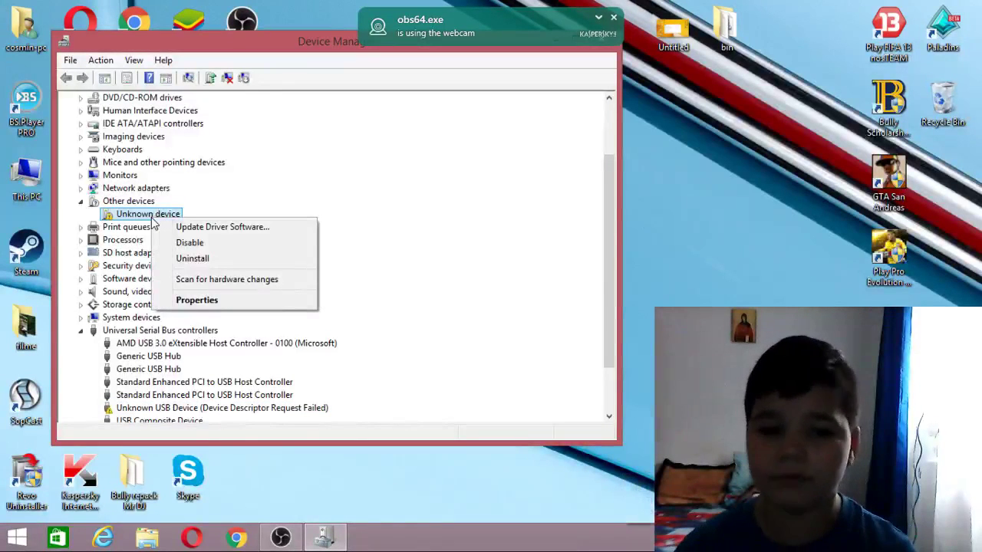
click(204, 229)
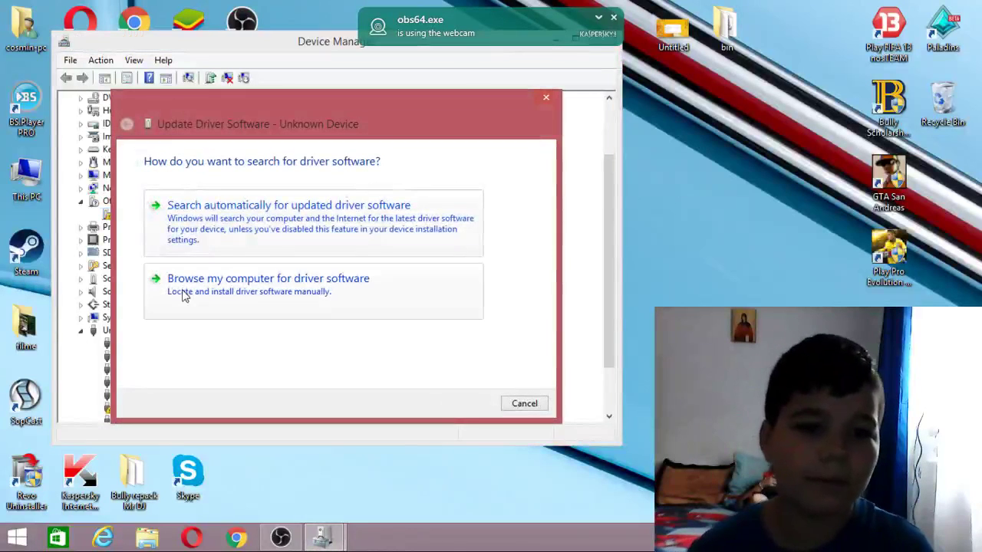
click(184, 297)
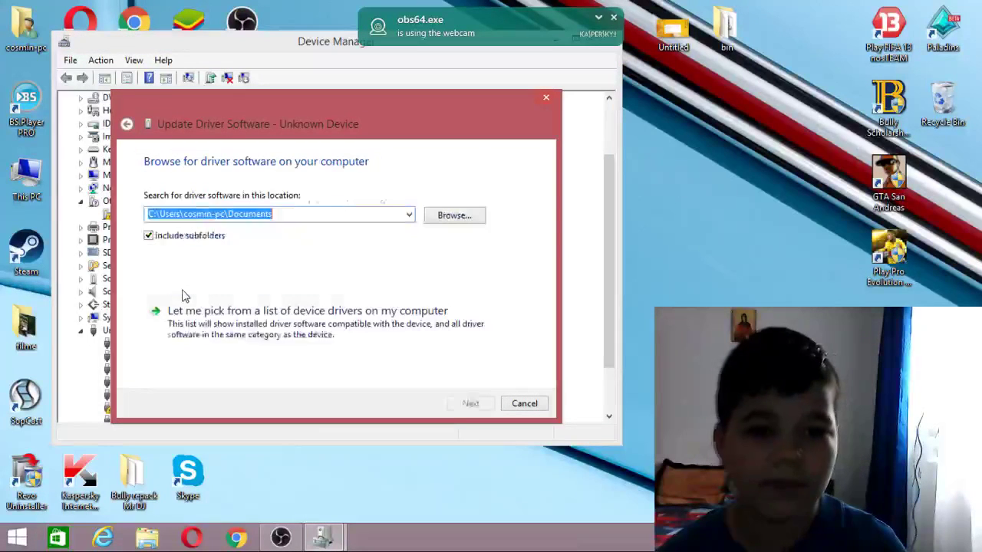
click(180, 347)
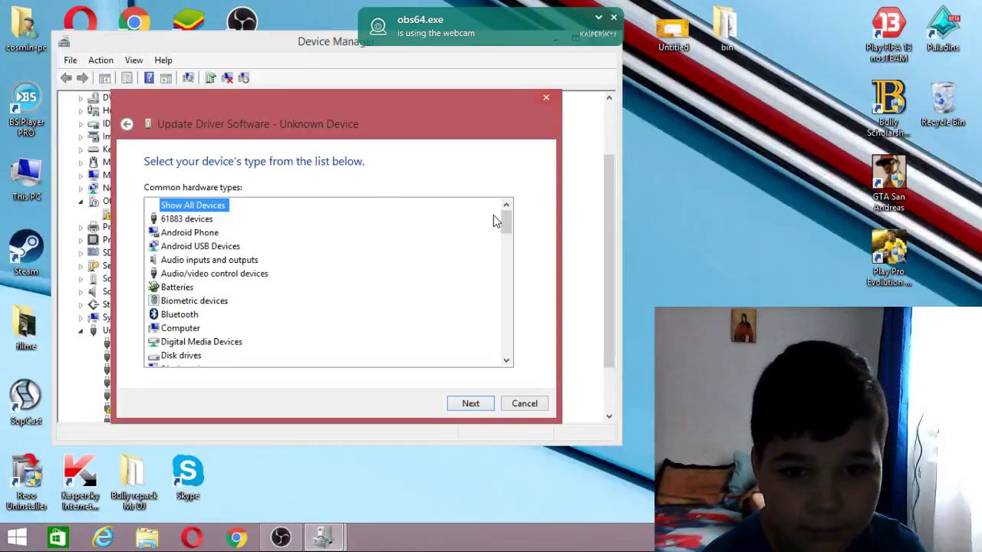
mouse_move(508, 222)
mouse_down()
mouse_move(514, 329)
mouse_move(508, 221)
mouse_up()
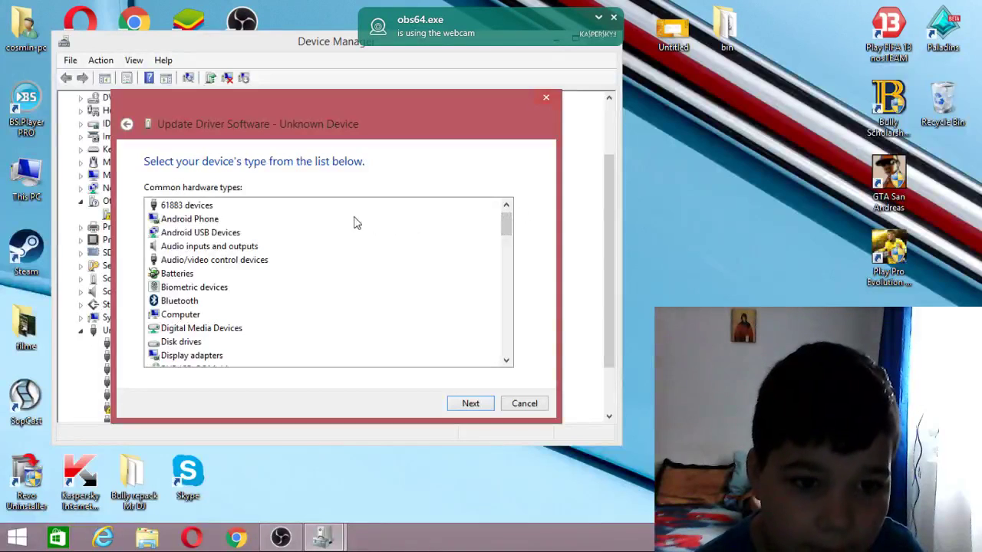
click(524, 405)
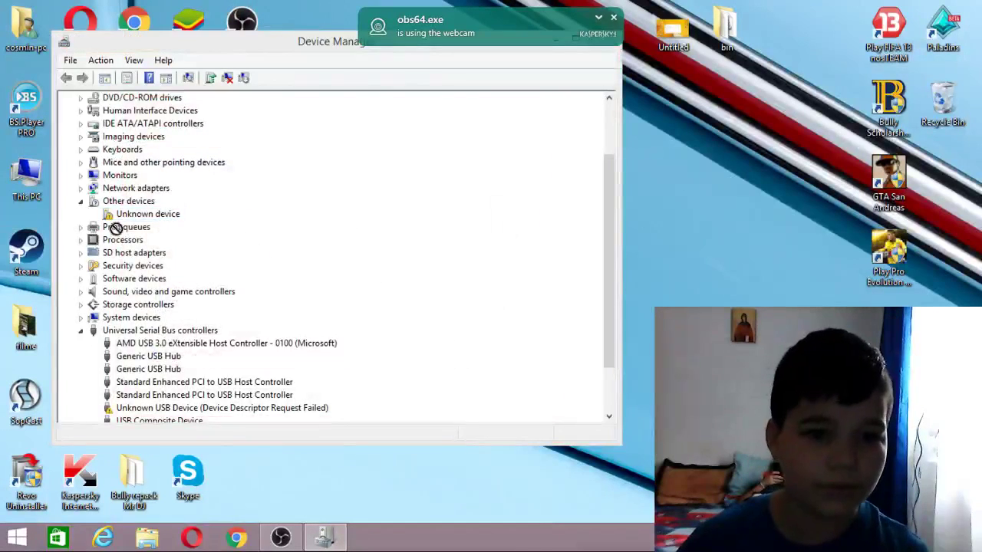
Try to update the driver of the Unknown device under Other devices with the automatic driver search
click(129, 218)
right_click(129, 217)
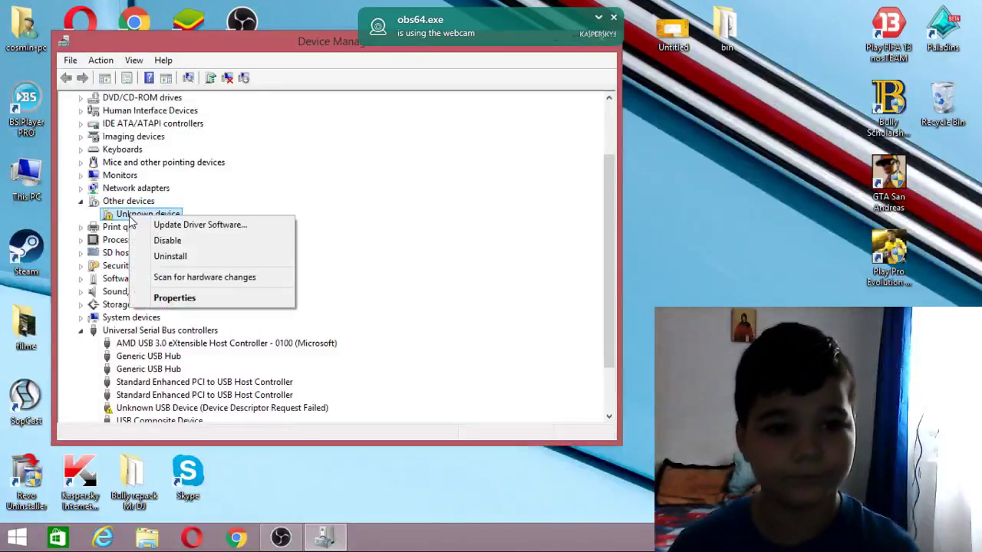
click(166, 224)
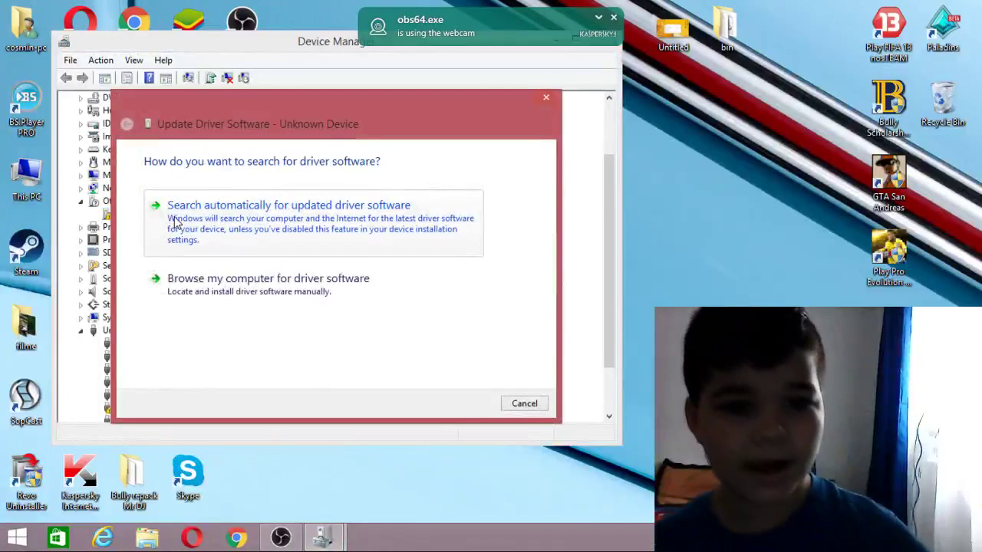
click(175, 221)
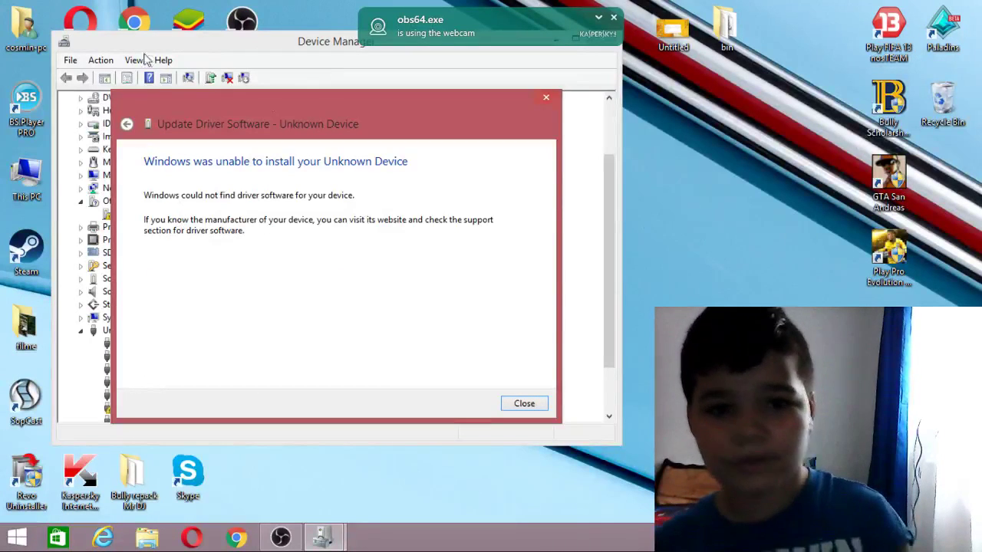
click(529, 409)
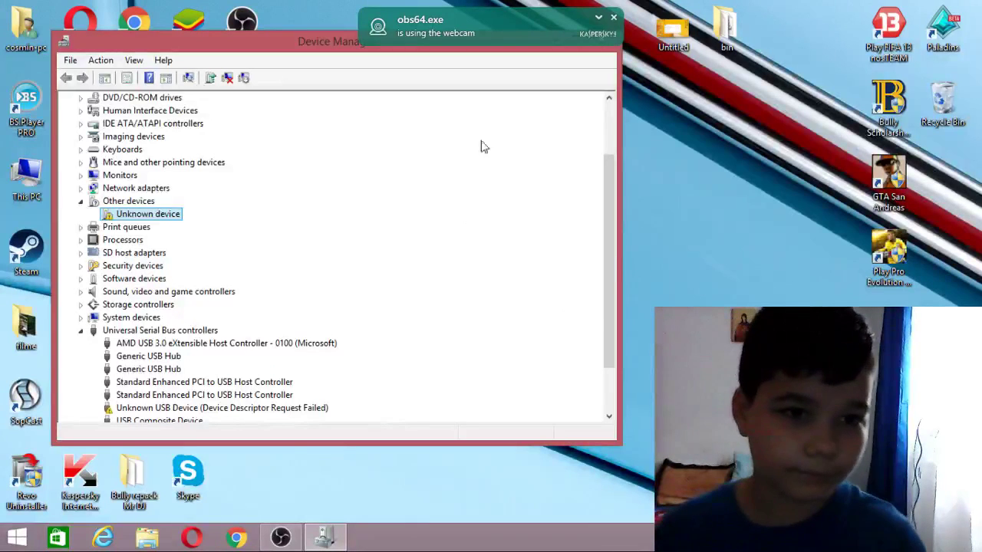
Expand the Mice and other pointing devices category and select the Microsoft PS/2 Mouse
drag(606, 214, 609, 143)
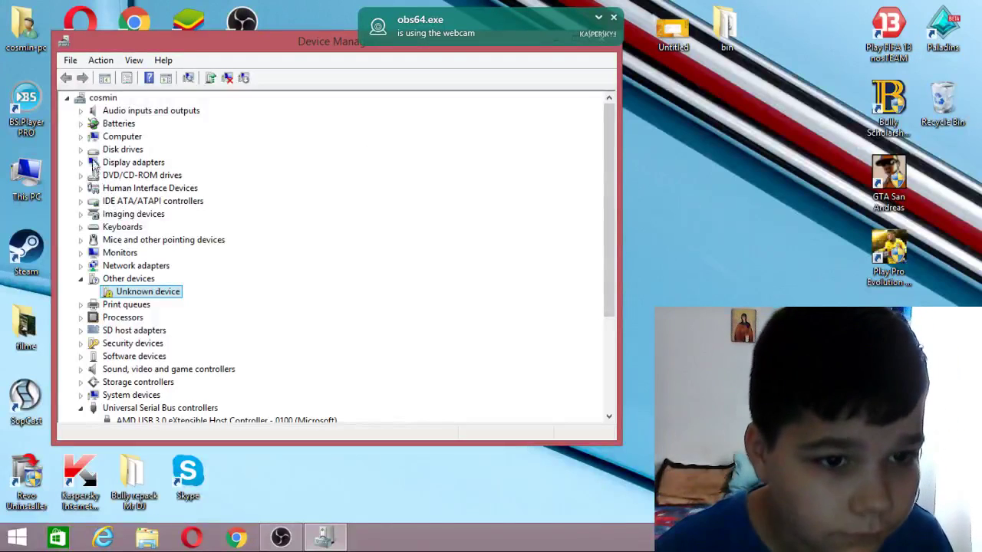
double_click(92, 240)
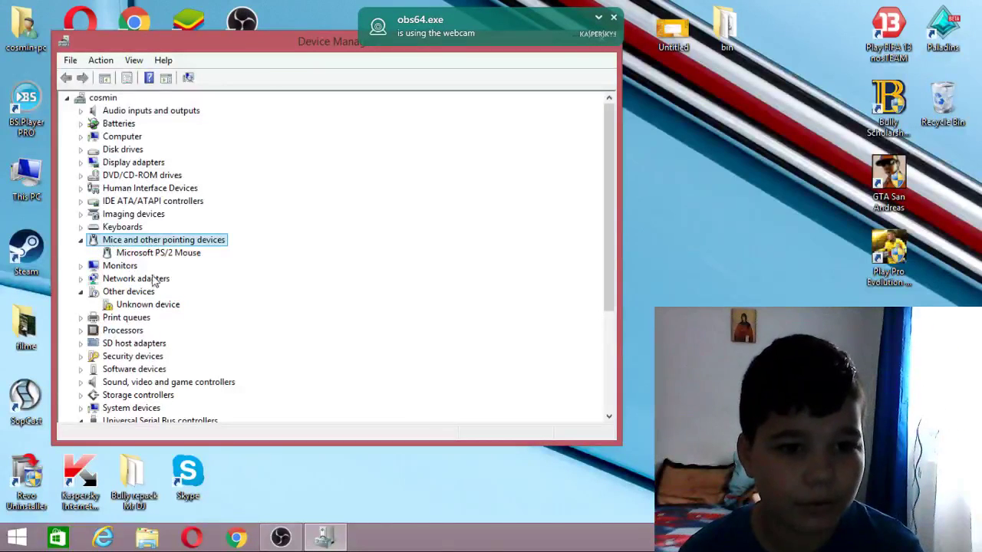
click(151, 253)
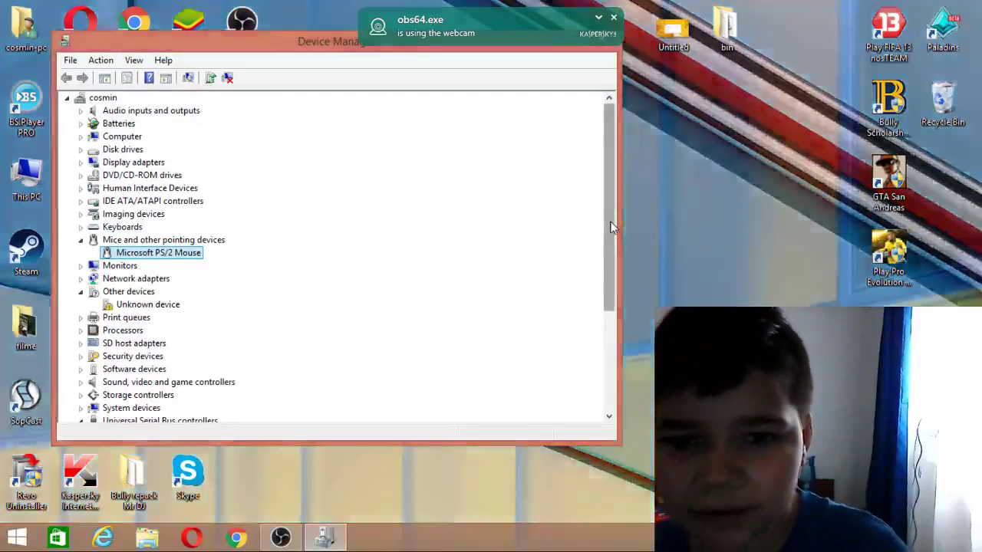
Scan for hardware changes from the Universal Serial Bus controllers category
drag(612, 223, 598, 270)
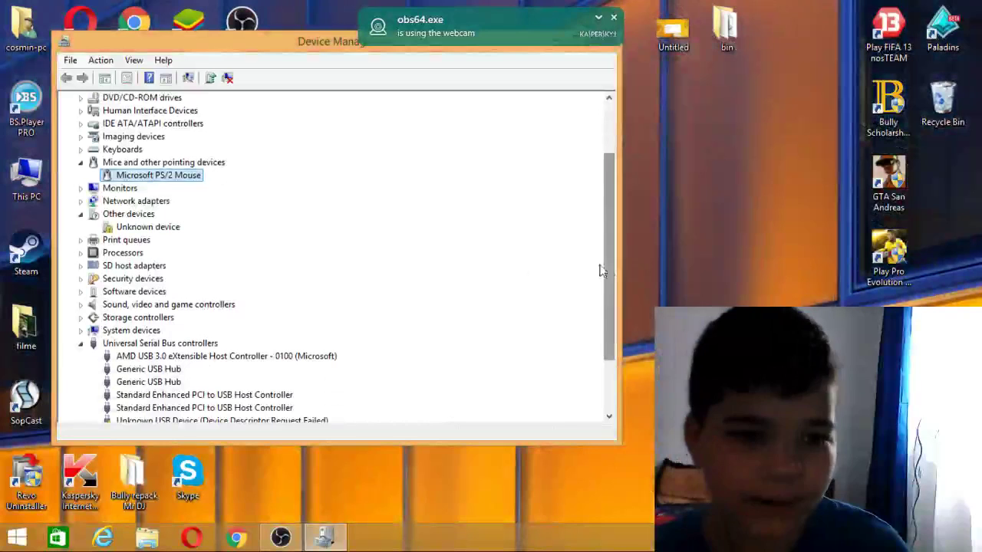
click(108, 347)
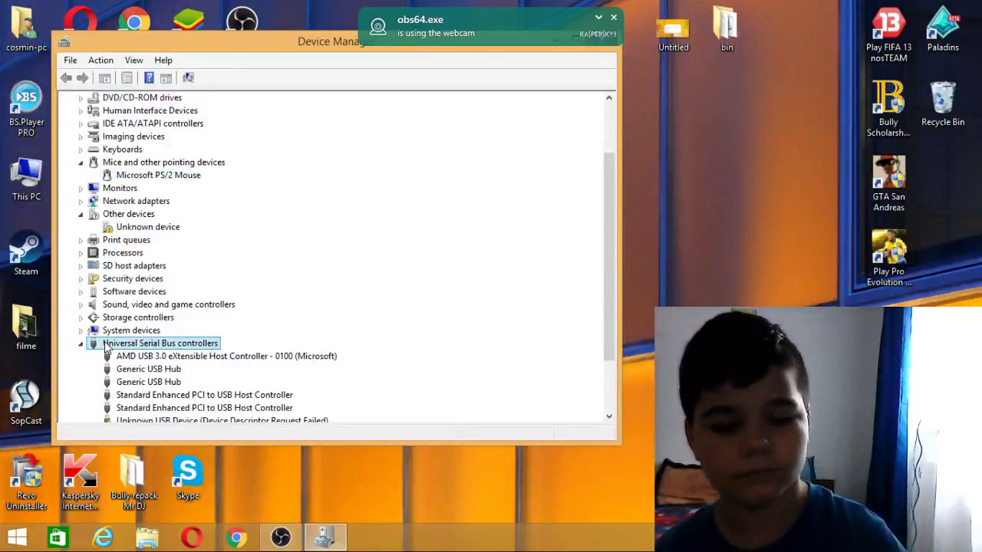
right_click(108, 347)
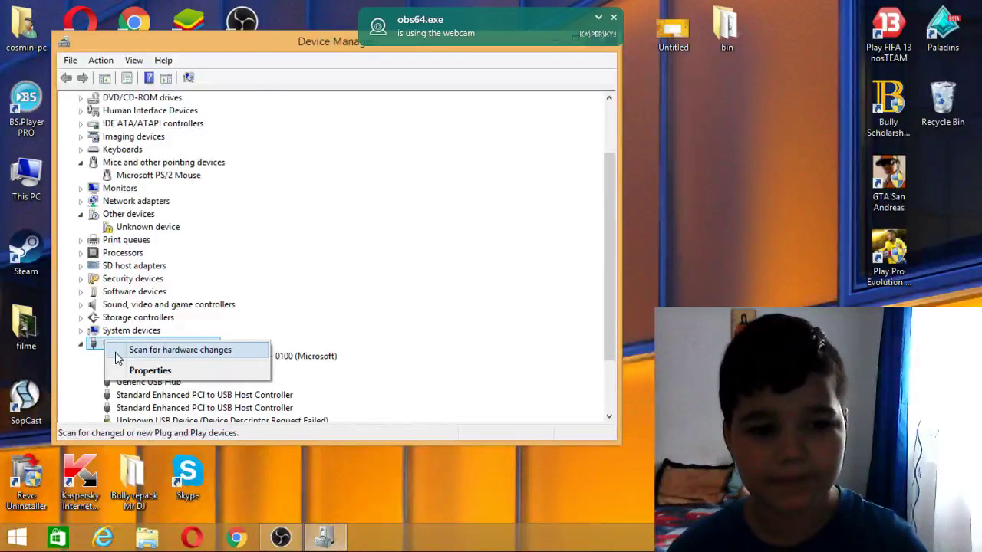
click(117, 358)
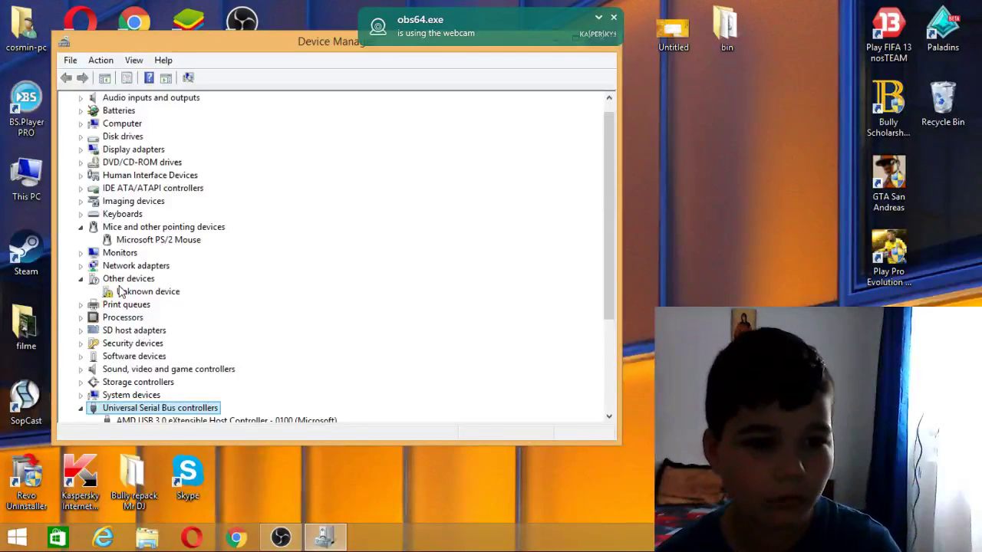
Scan for hardware changes from the Unknown device under Other devices
click(120, 294)
right_click(125, 290)
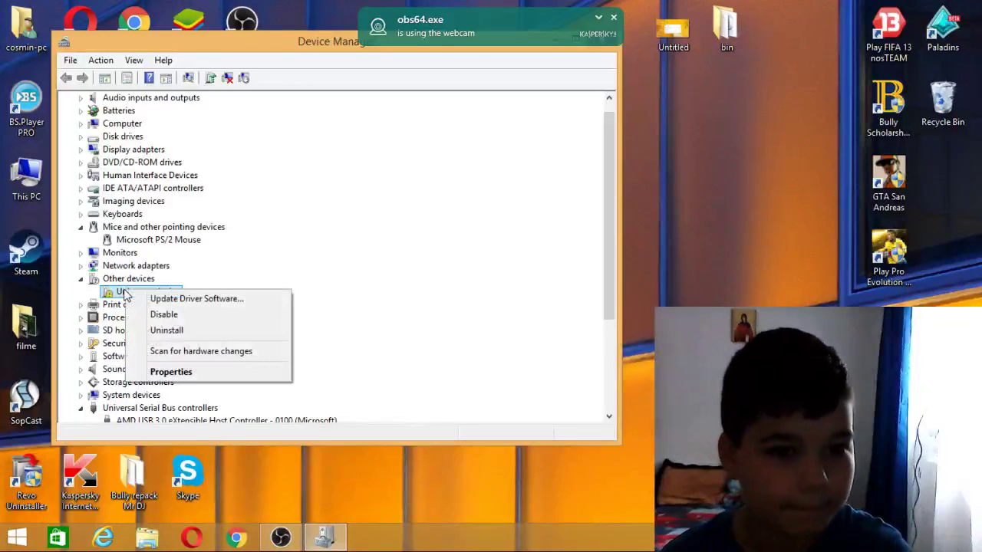
click(175, 352)
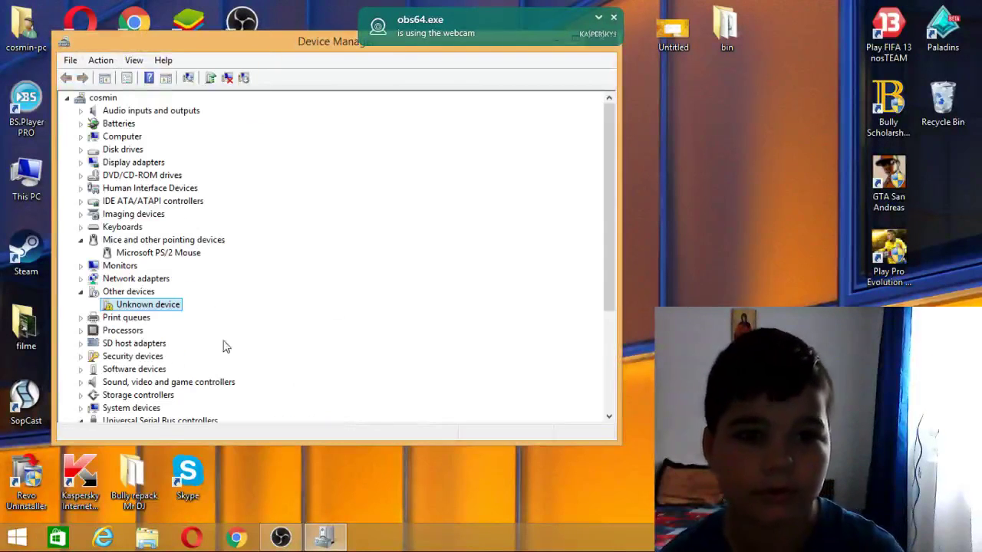
Scan for hardware changes from the Unknown USB Device (Device Descriptor Request Failed) under Universal Serial Bus controllers
drag(607, 202, 617, 331)
click(322, 343)
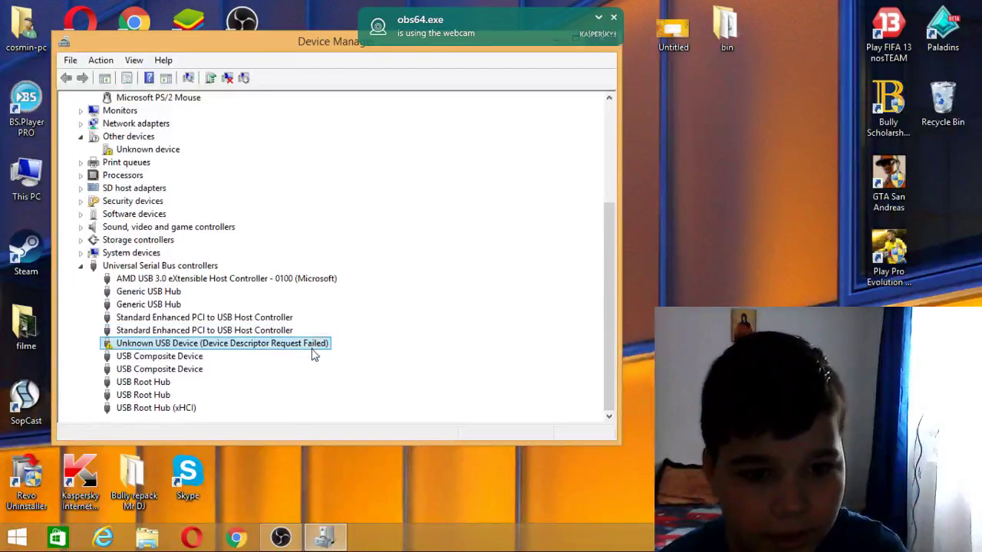
right_click(312, 354)
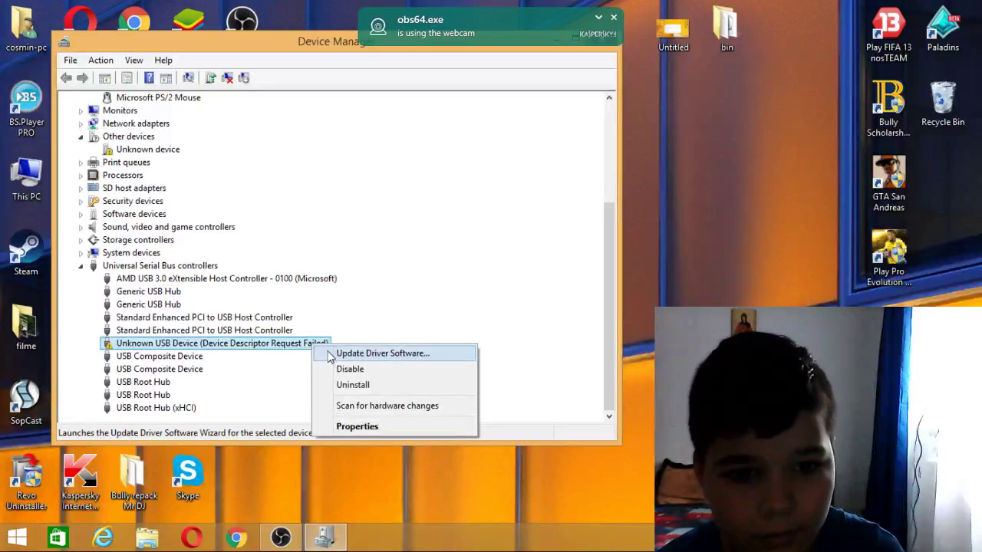
click(354, 406)
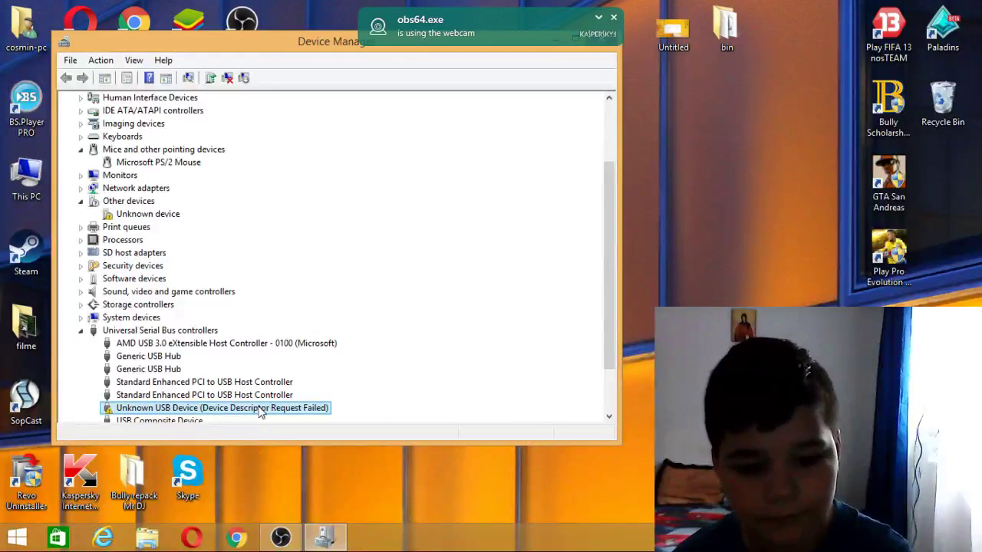
Try to update the driver of the Unknown USB Device (Device Descriptor Request Failed) with the automatic driver search
right_click(261, 412)
click(283, 416)
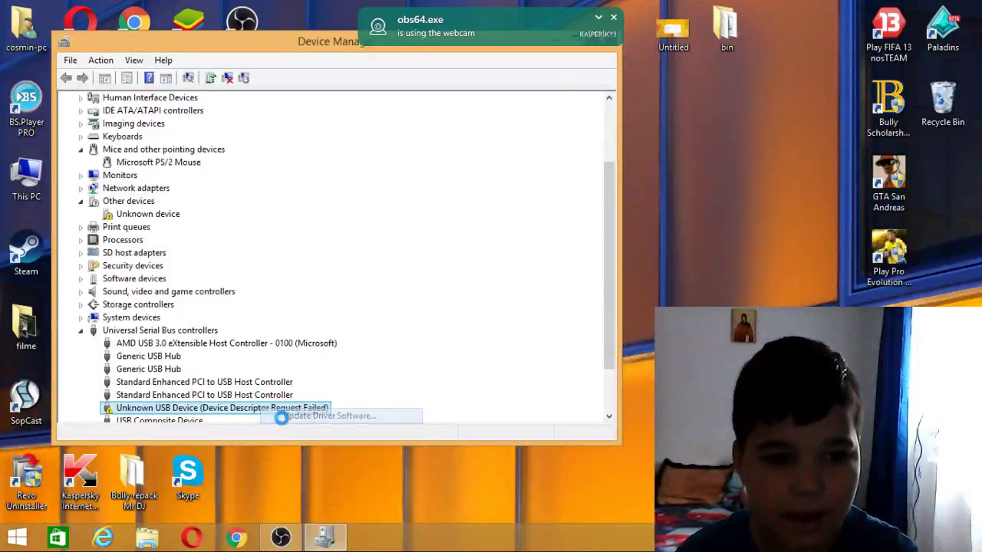
click(261, 234)
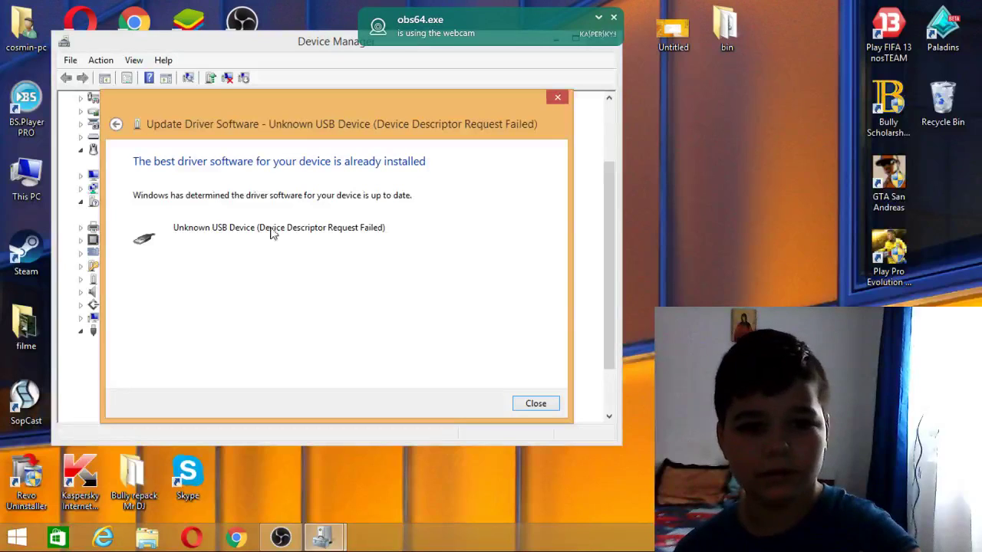
click(535, 404)
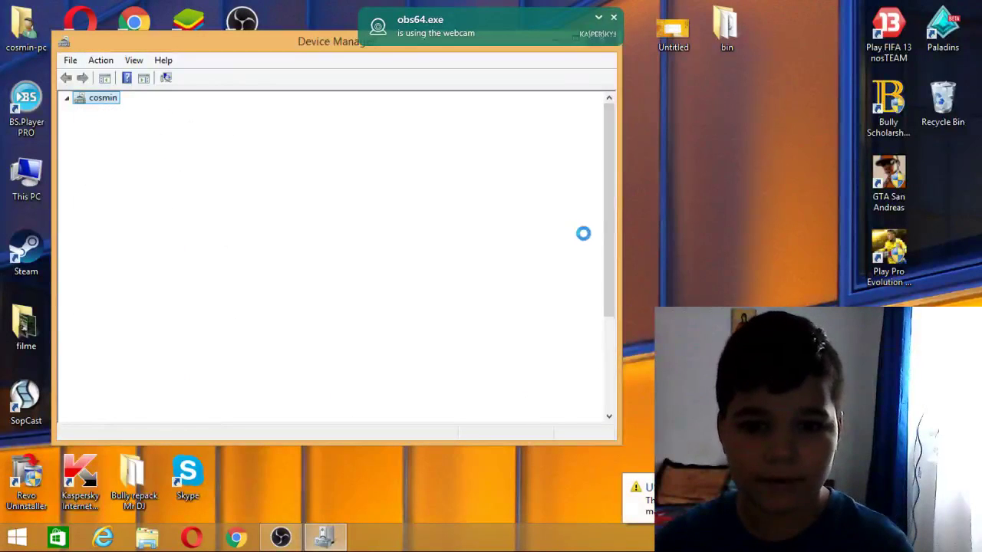
Uninstall the Unknown USB Device (Device Descriptor Request Failed) from the Universal Serial Bus controllers category
drag(606, 236, 610, 389)
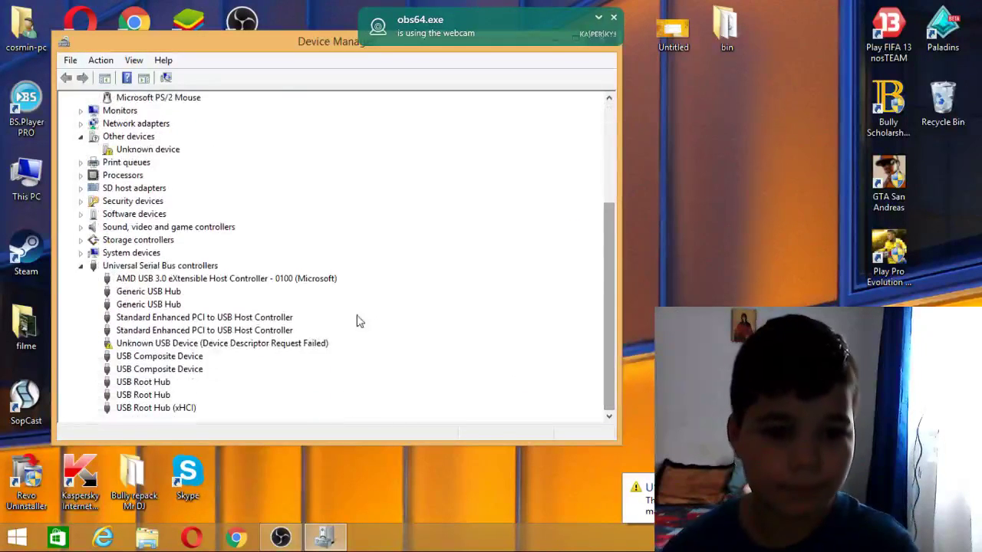
click(275, 346)
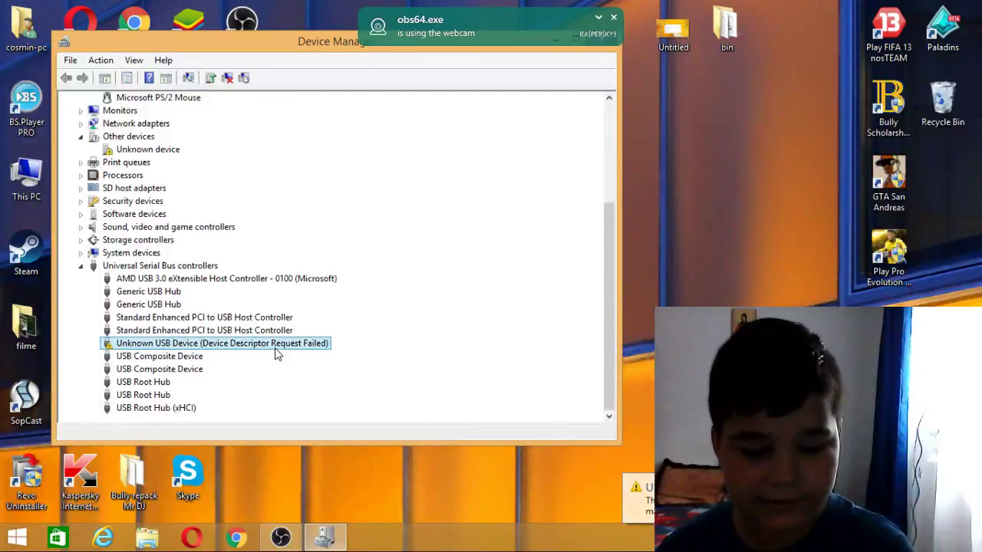
right_click(276, 352)
click(315, 391)
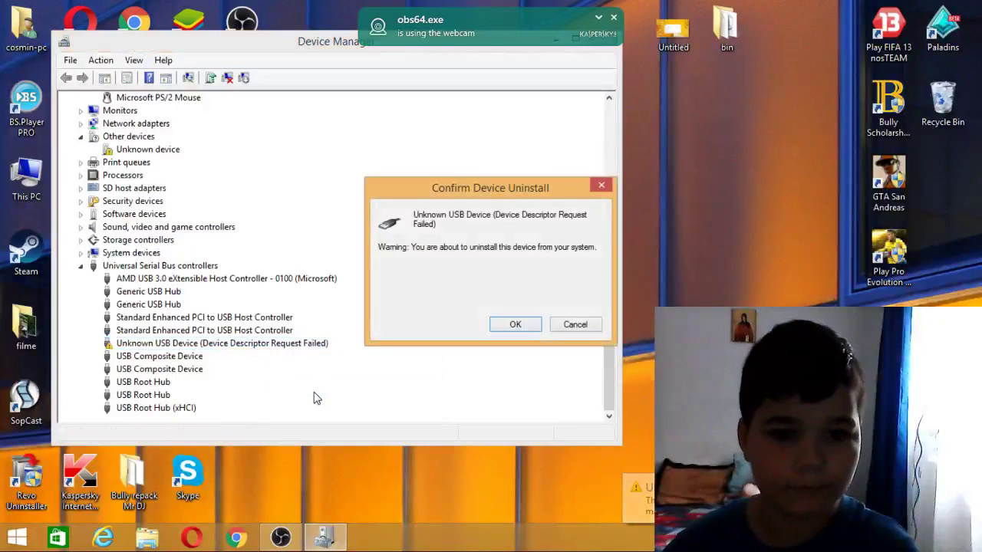
click(515, 326)
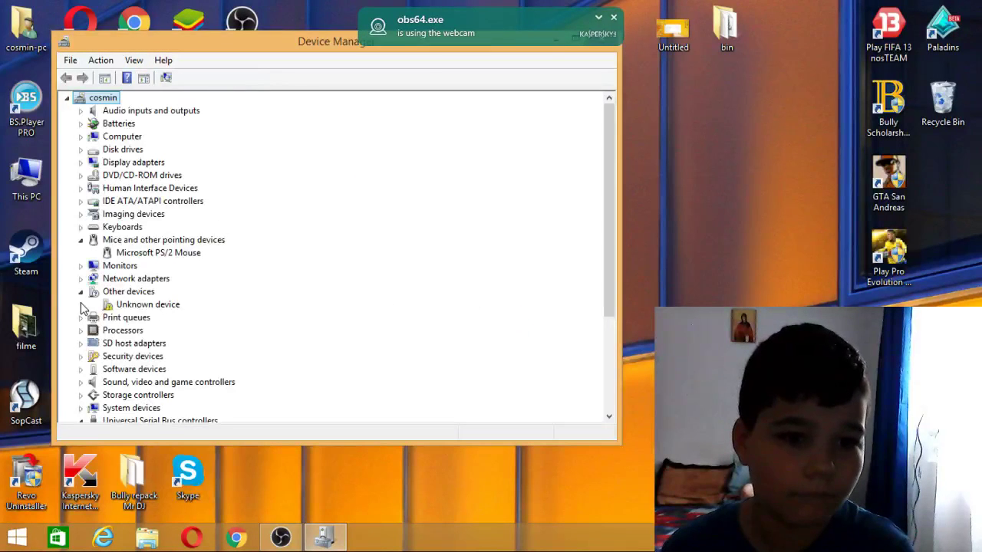
Uninstall the Unknown device from the Other devices category
click(121, 306)
right_click(121, 306)
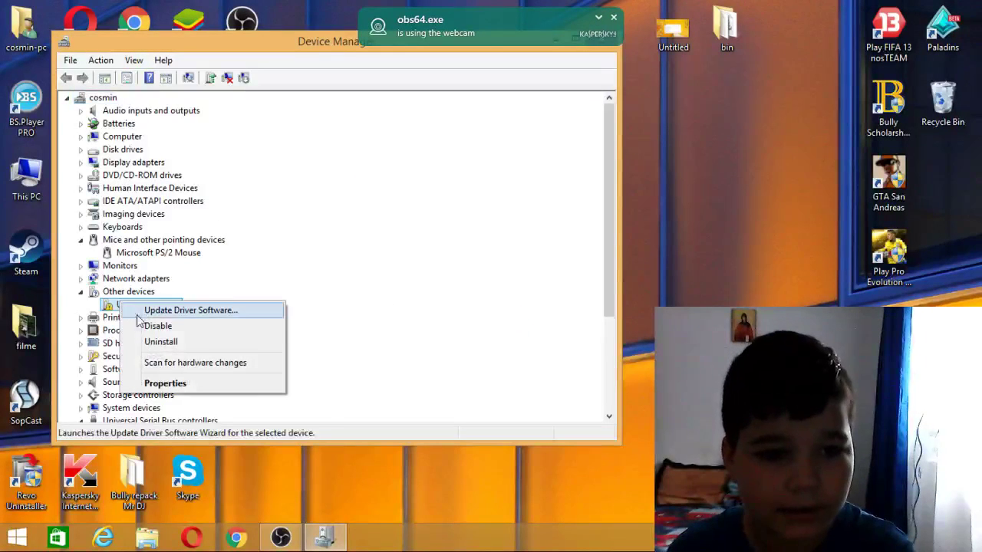
click(161, 343)
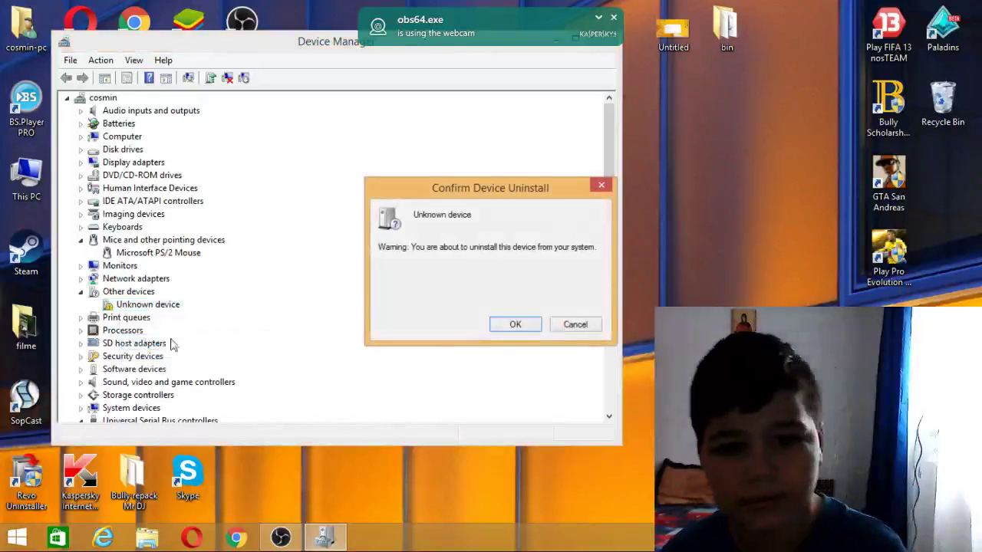
click(515, 325)
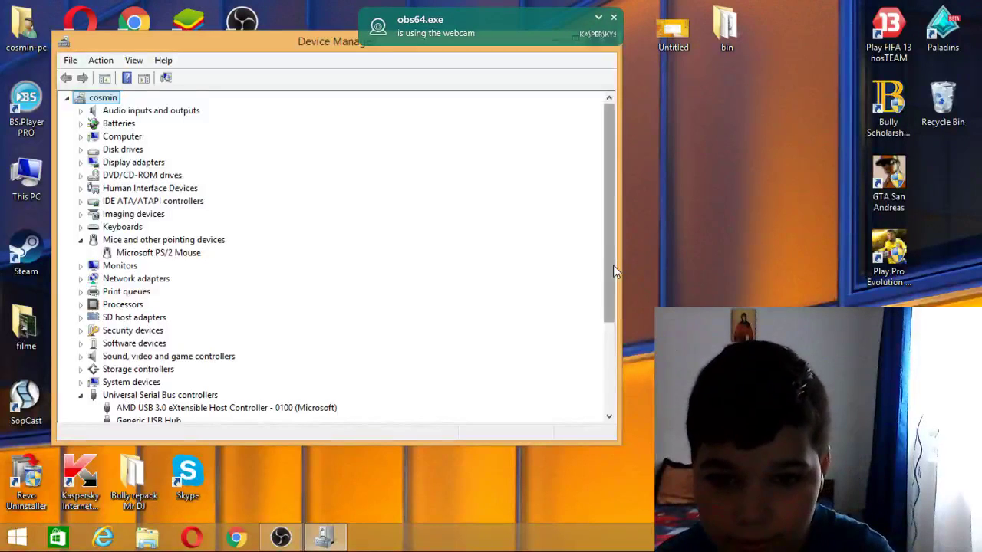
drag(613, 264, 606, 395)
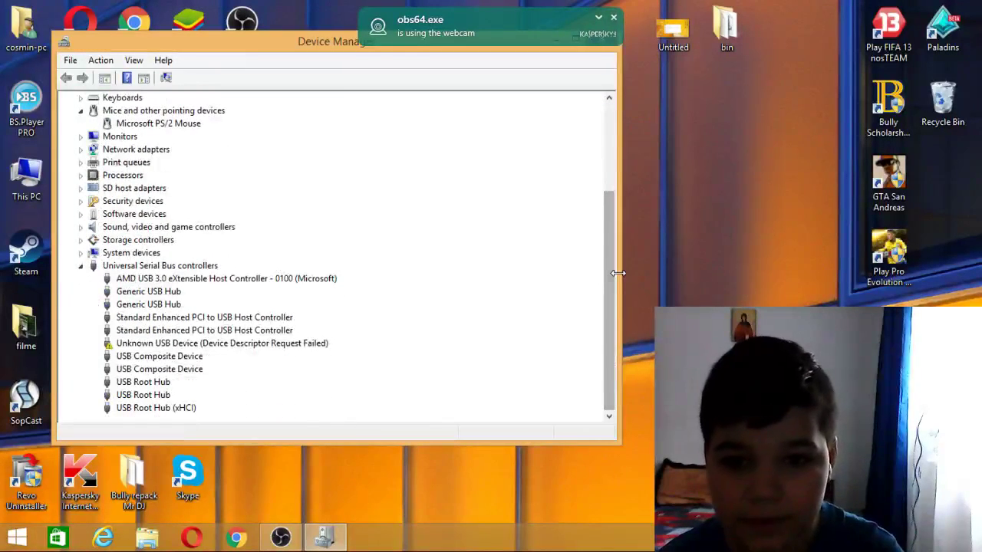
drag(612, 274, 602, 194)
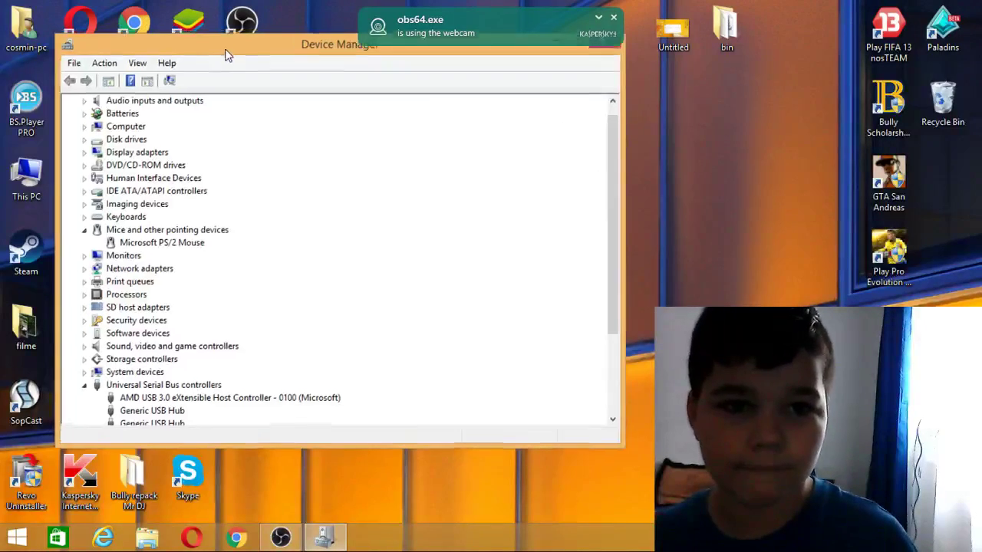
drag(224, 48, 399, 79)
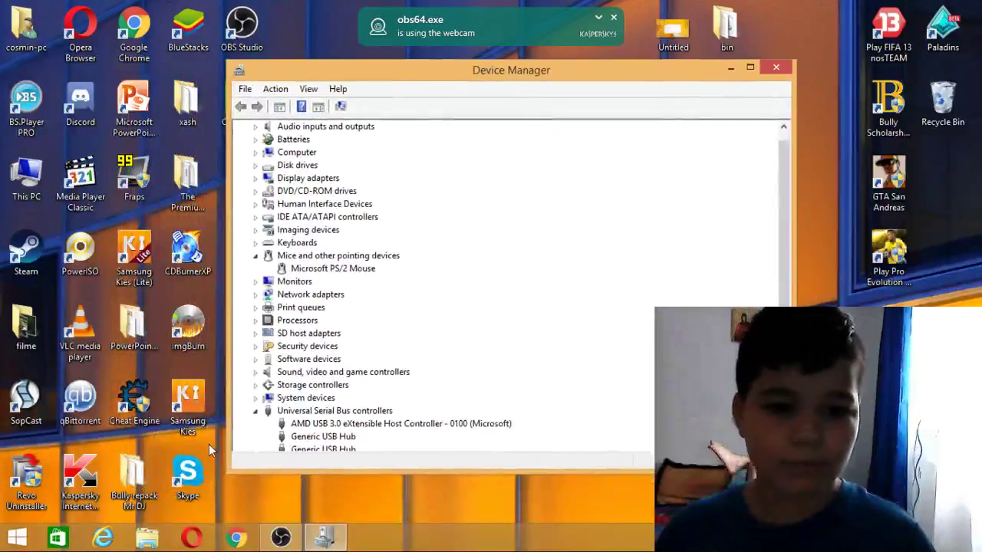
click(279, 538)
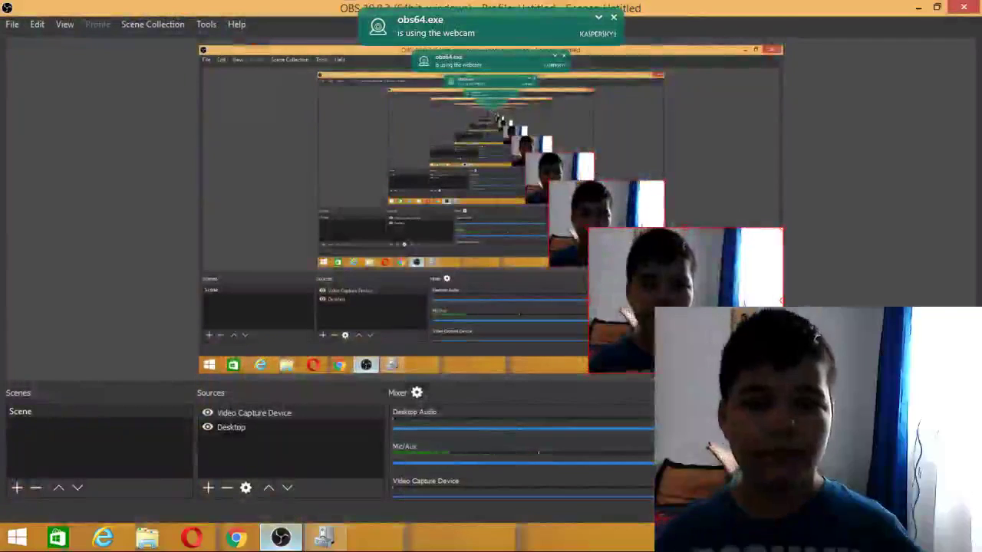